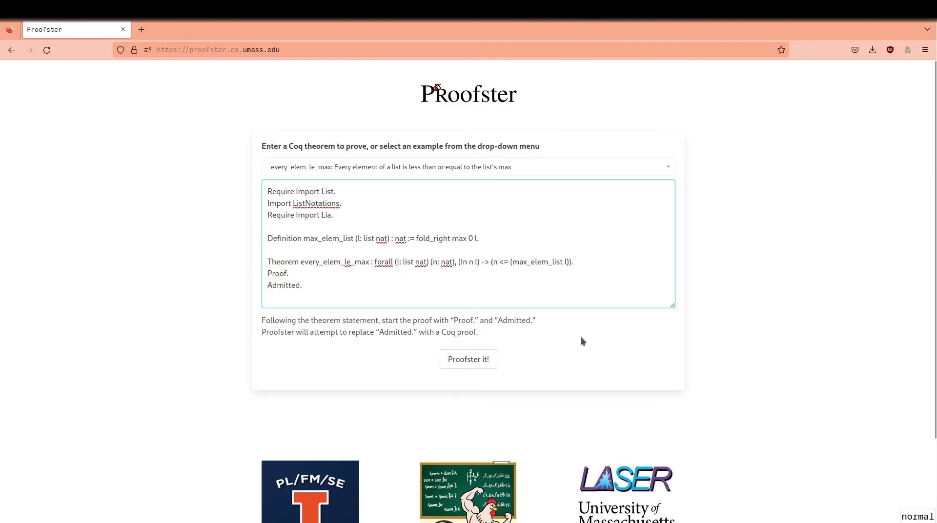
Step: Run Proofster on every_elem_le_max to get a full proof from induction l. to Qed
click(460, 364)
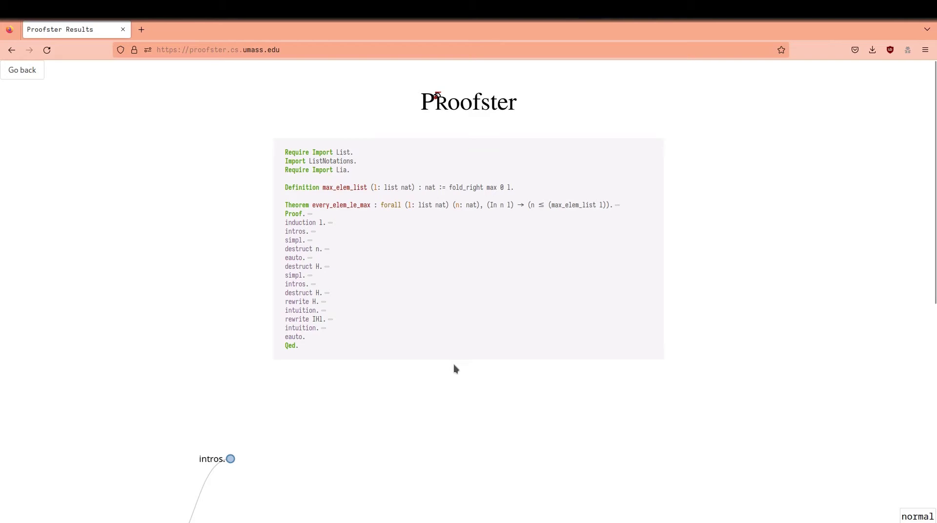
Step: Return to the input form and scroll the list_forall2_app example to its Proof. and Admitted lines
key(alt+Left)
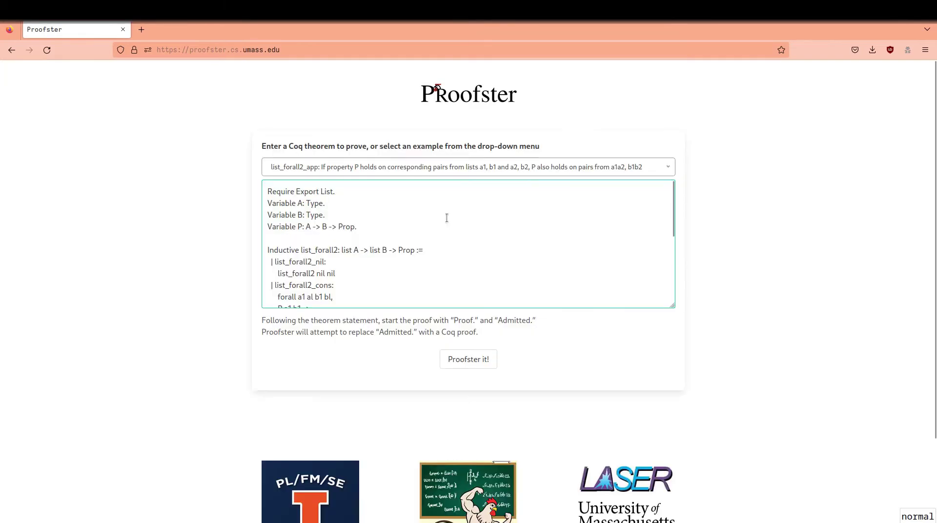
scroll(362, 236, down, 2)
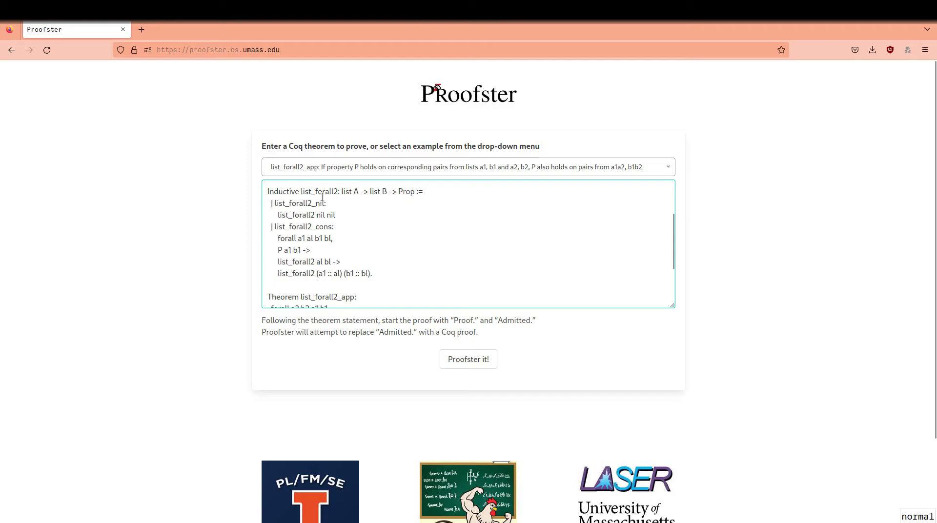
scroll(308, 204, down, 2)
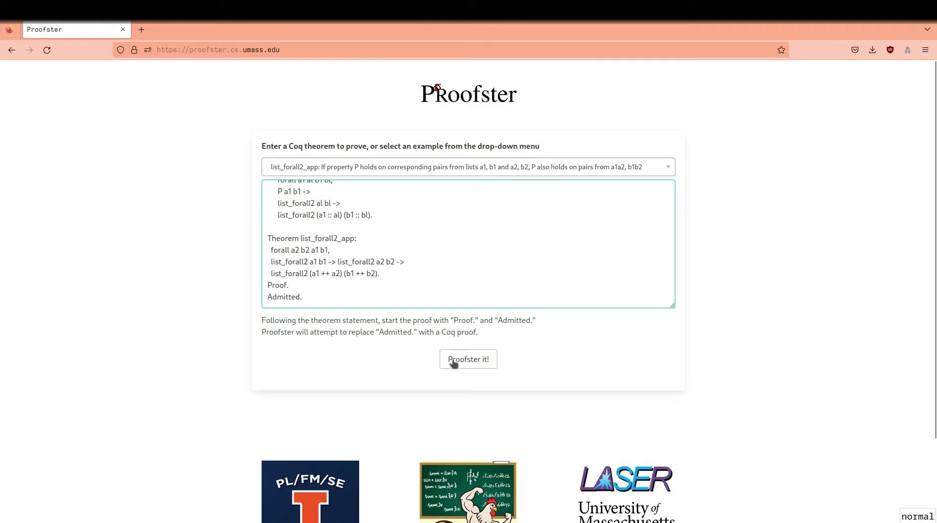
Step: Run synthesis on list_forall2_app and, after it fails, expand the 'induction b2.' tree node
click(453, 362)
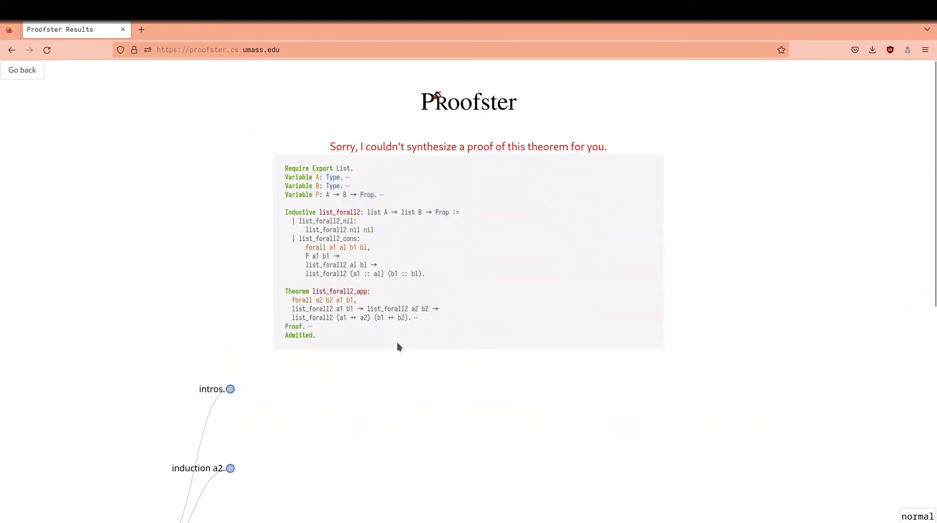
scroll(468, 210, down, 1)
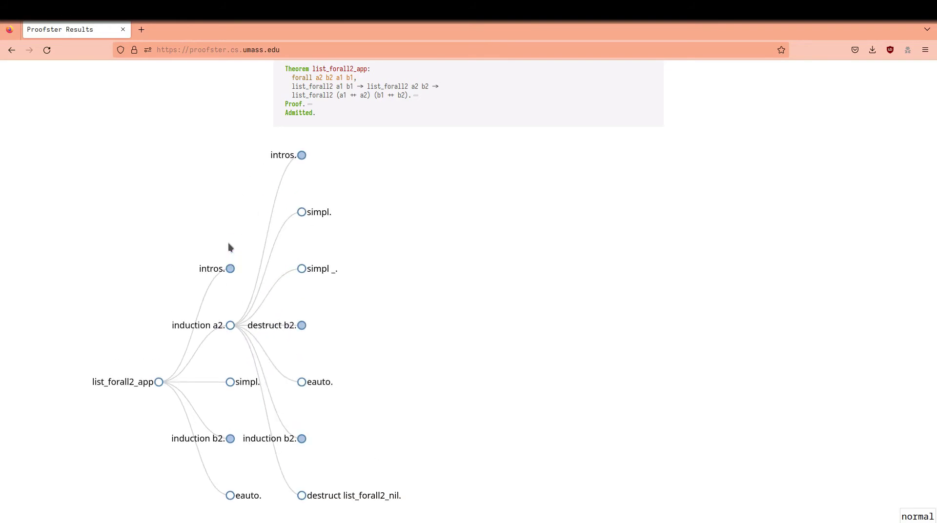
click(230, 440)
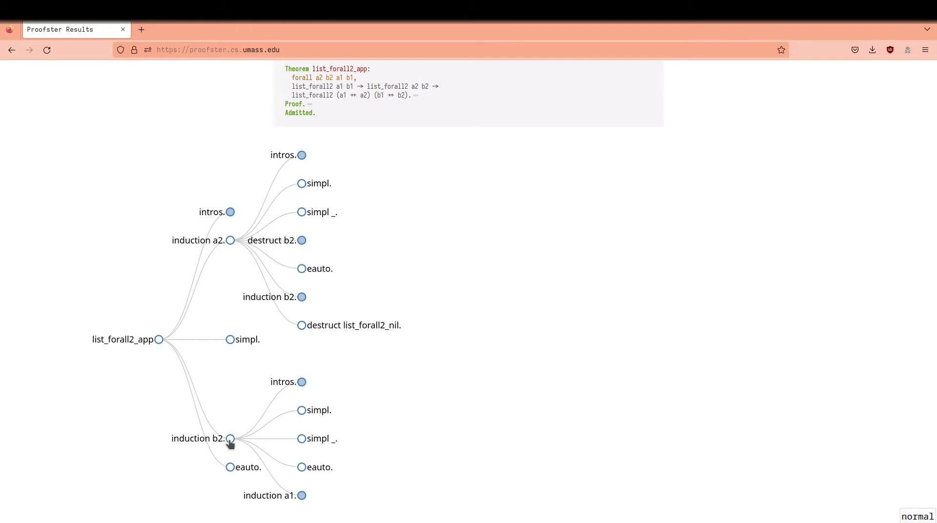
Step: On the input form, insert 'induction 1.' after Proof. and rerun Proofster on list_forall2_app
key(shift+h)
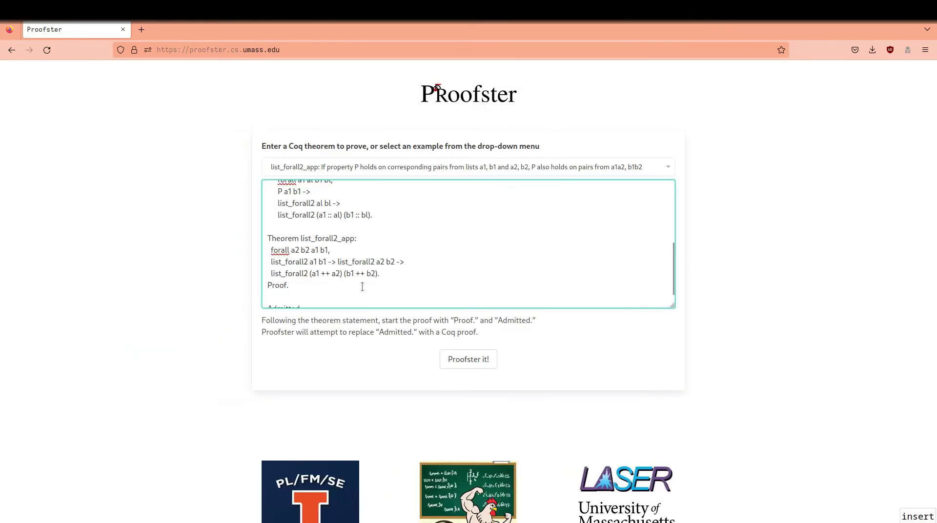
text(induction 1.)
click(462, 359)
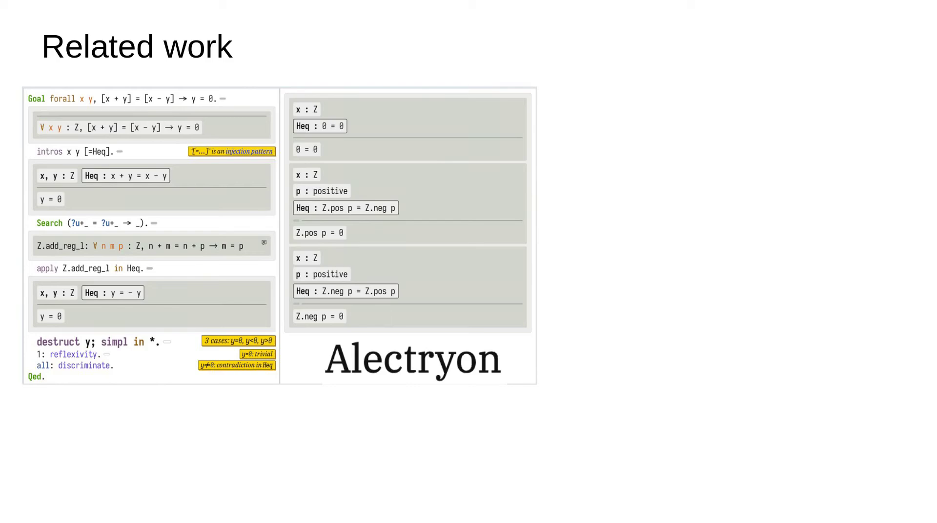
Step: Reveal the jsCoq and PeaCoq logos beside Alectryon on the Related work slide
key(Right)
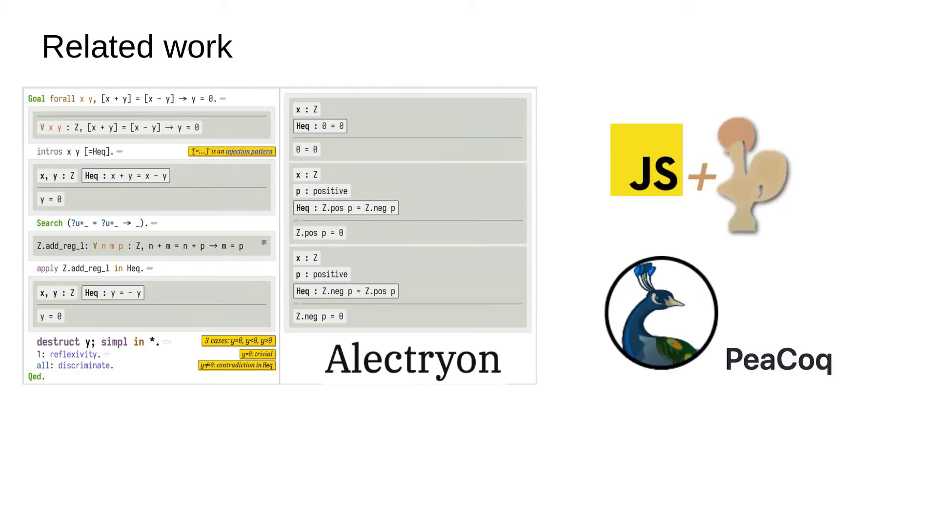